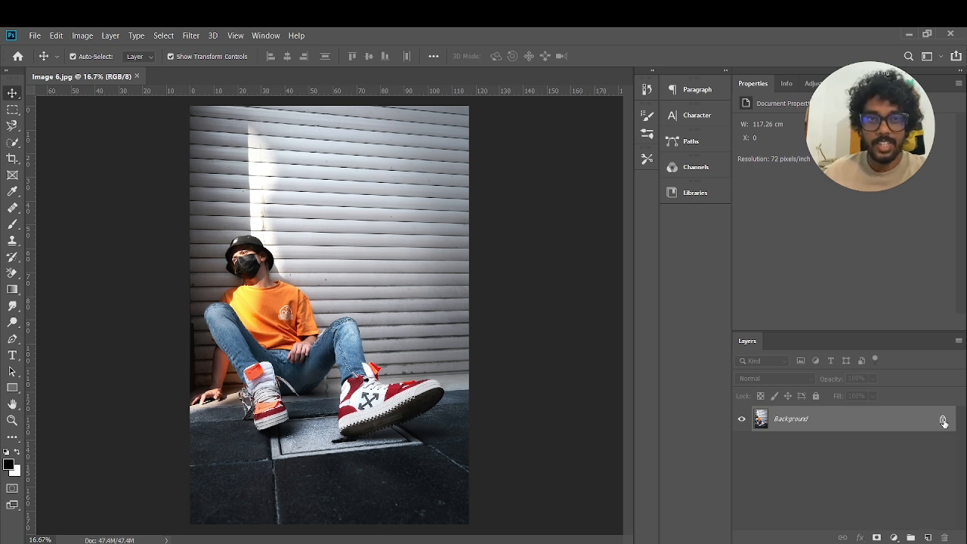
Step: Unlock the background layer and select the whole orange T-shirt with the Quick Selection tool
{"action": "left_click", "coordinate": [943, 421]}
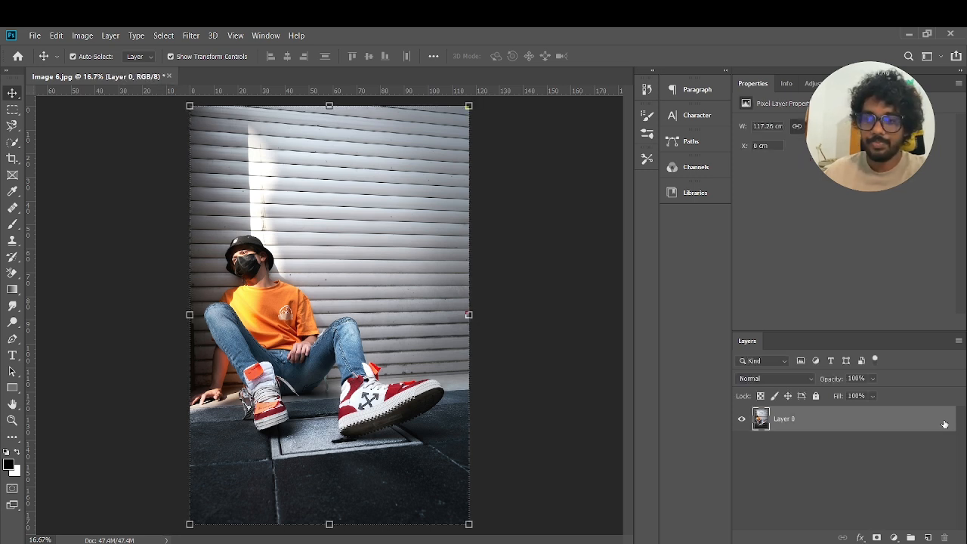
{"action": "left_click", "coordinate": [13, 143]}
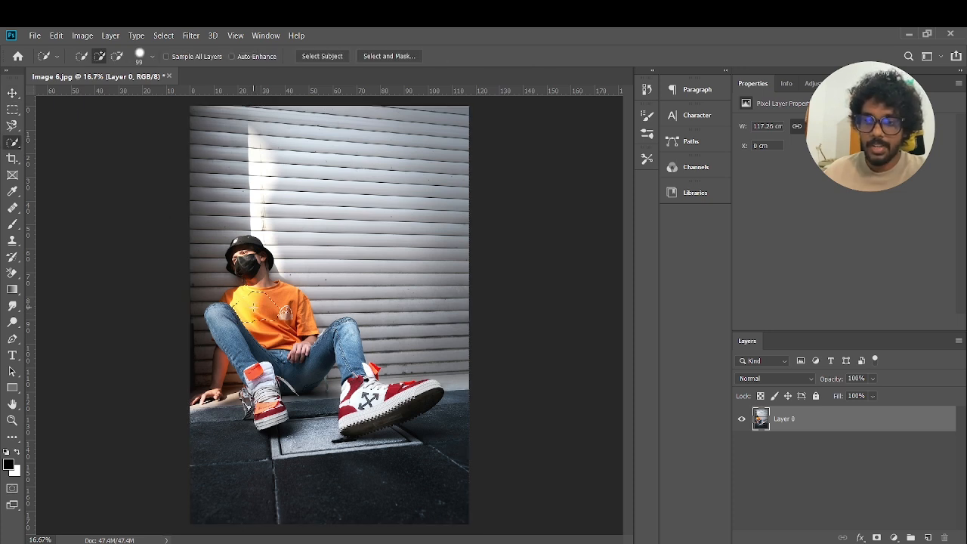
{"action": "left_click_drag", "start_coordinate": [255, 309], "coordinate": [299, 312]}
{"action": "left_click", "coordinate": [227, 302]}
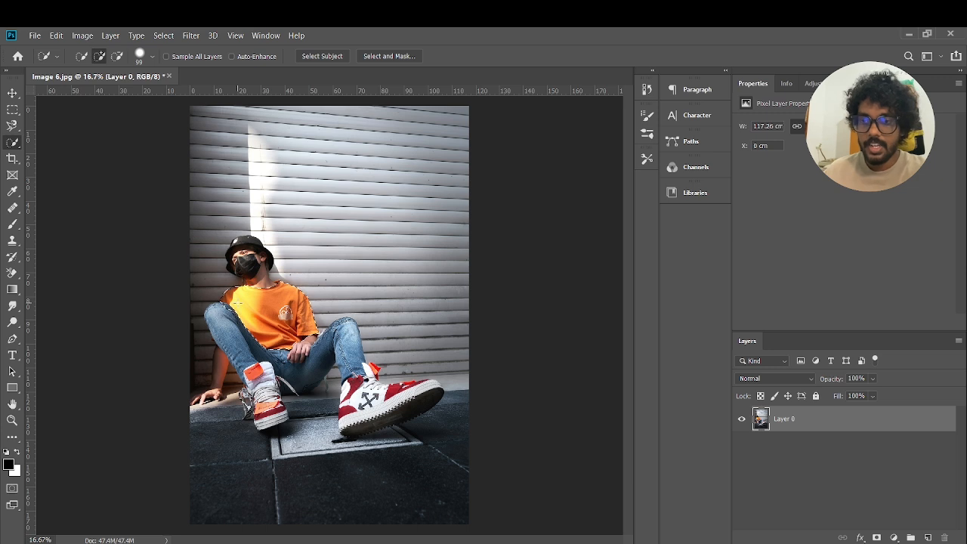
{"action": "scroll", "coordinate": [247, 303], "scroll_direction": "up", "scroll_amount": 2}
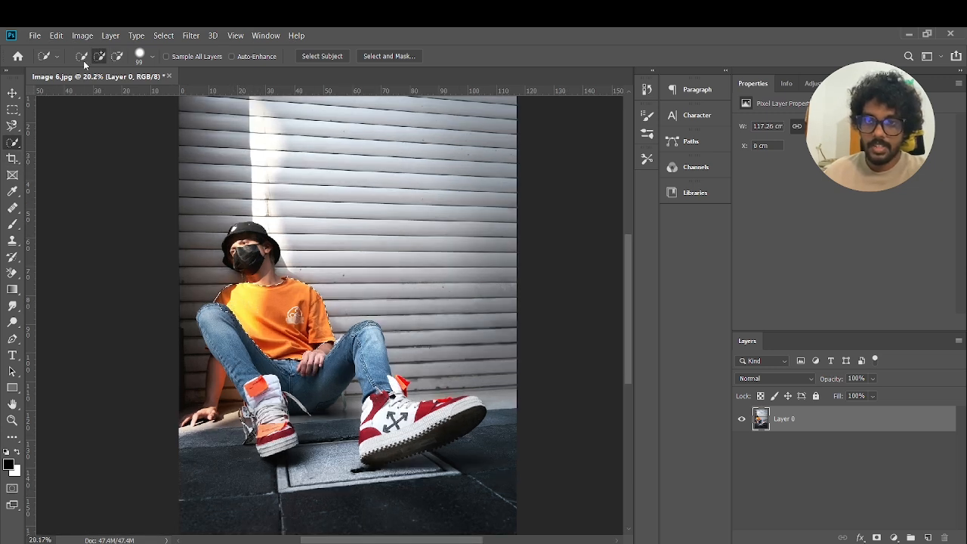
{"action": "left_click", "coordinate": [117, 56]}
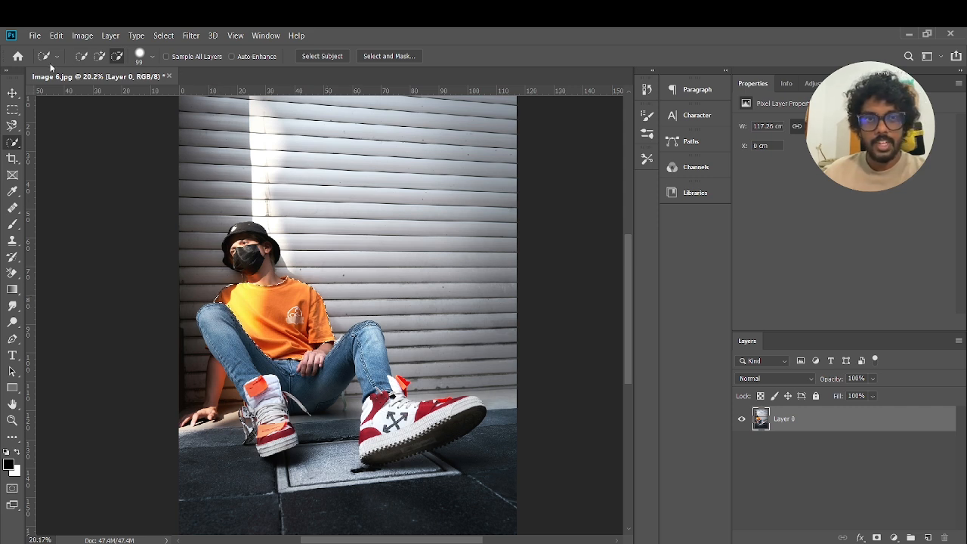
Step: Copy the selected T-shirt onto its own layer, test it by moving the copy aside, and undo the move
{"action": "left_click", "coordinate": [12, 94]}
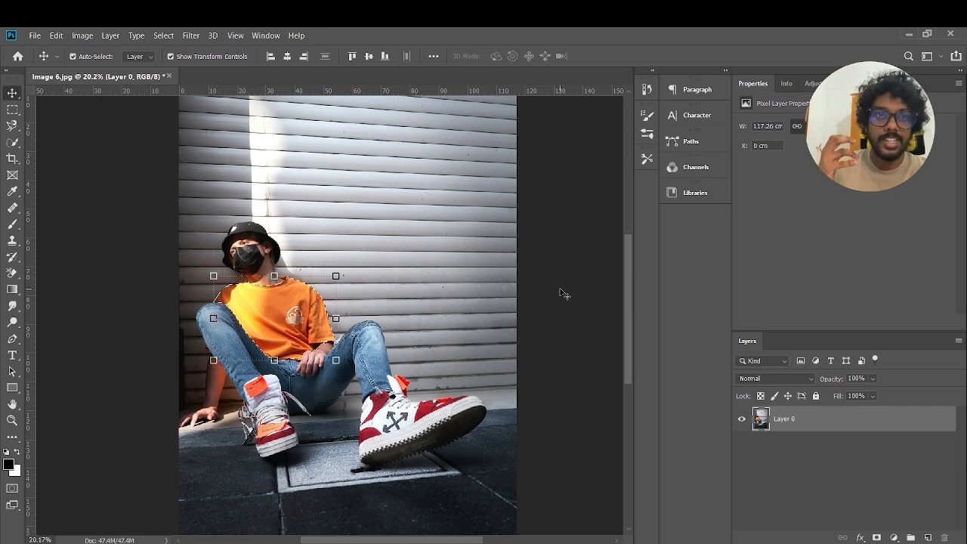
{"action": "key", "text": "ctrl+j"}
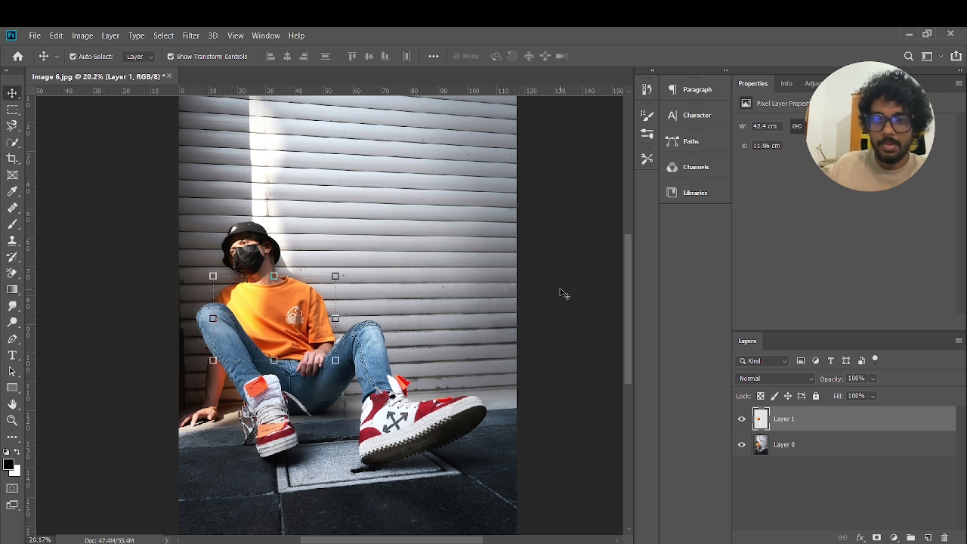
{"action": "left_click_drag", "start_coordinate": [249, 309], "coordinate": [302, 288]}
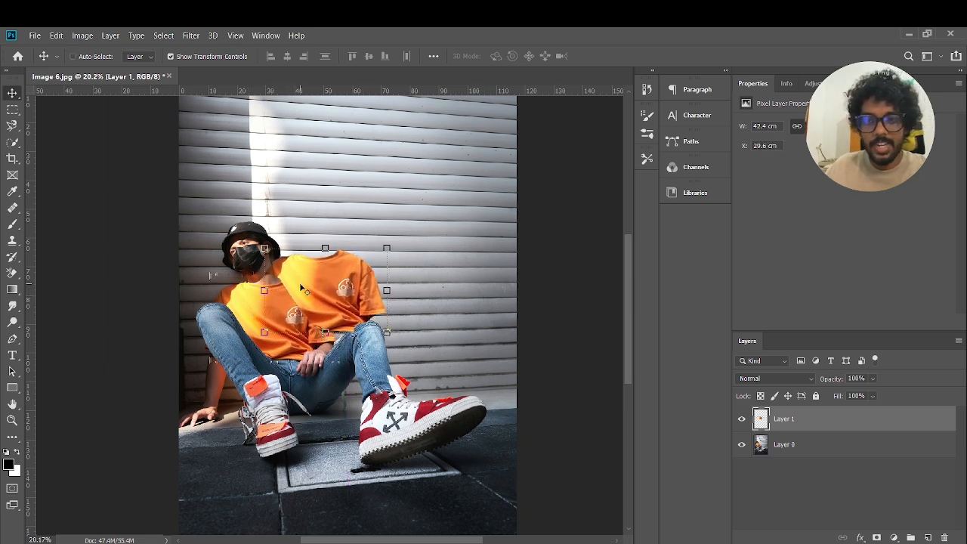
{"action": "key", "text": "ctrl+z"}
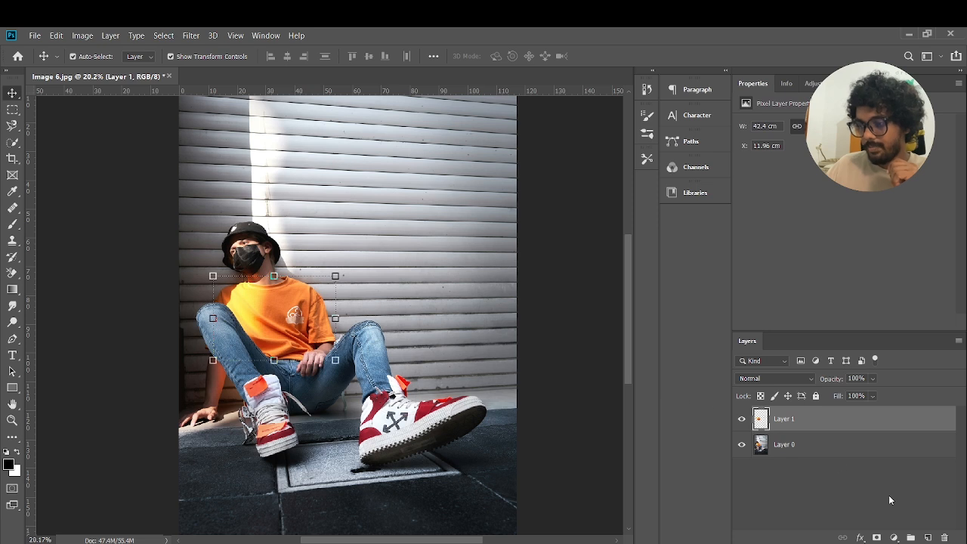
Step: Add a Hue/Saturation adjustment clipped to the T-shirt layer and set its hue to -15
{"action": "left_click", "coordinate": [894, 538]}
{"action": "left_click", "coordinate": [908, 417]}
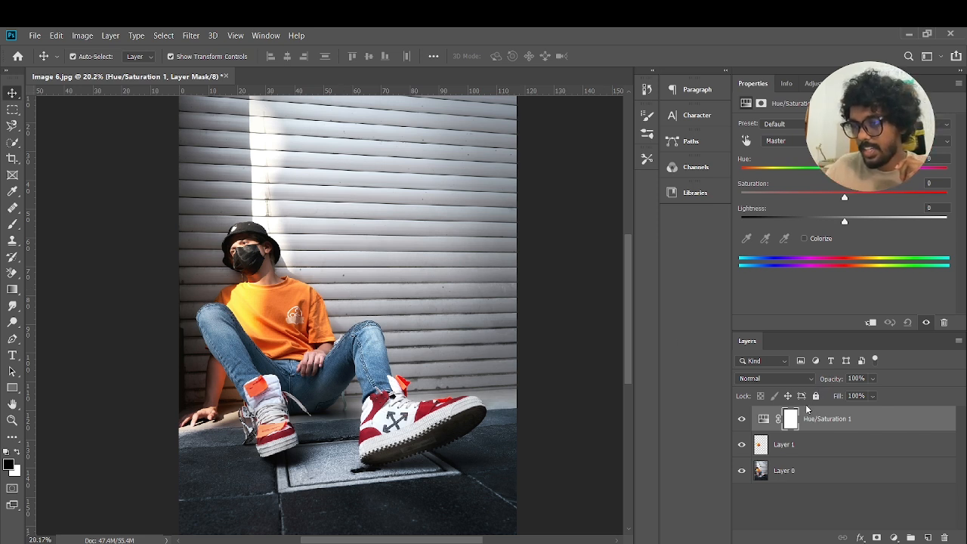
{"action": "key", "text": "ctrl+alt+g"}
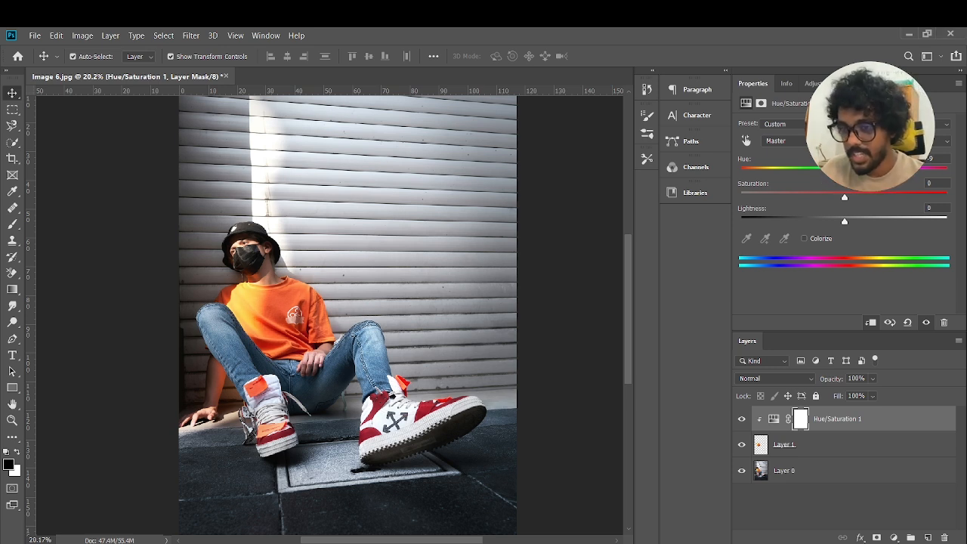
{"action": "left_click_drag", "start_coordinate": [837, 174], "coordinate": [833, 181]}
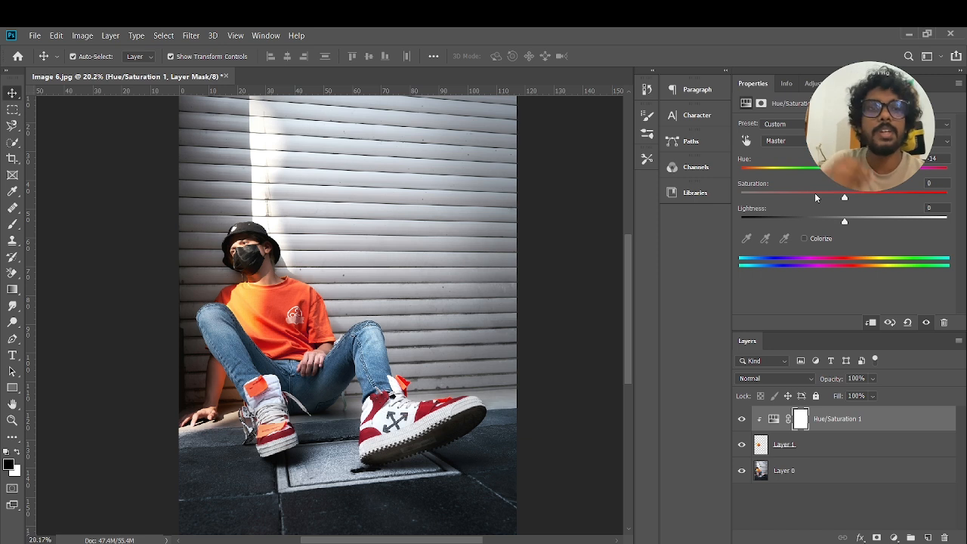
{"action": "mouse_move", "coordinate": [836, 171]}
{"action": "left_mouse_down"}
{"action": "mouse_move", "coordinate": [794, 175]}
{"action": "mouse_move", "coordinate": [855, 176]}
{"action": "mouse_move", "coordinate": [829, 175]}
{"action": "left_mouse_up"}
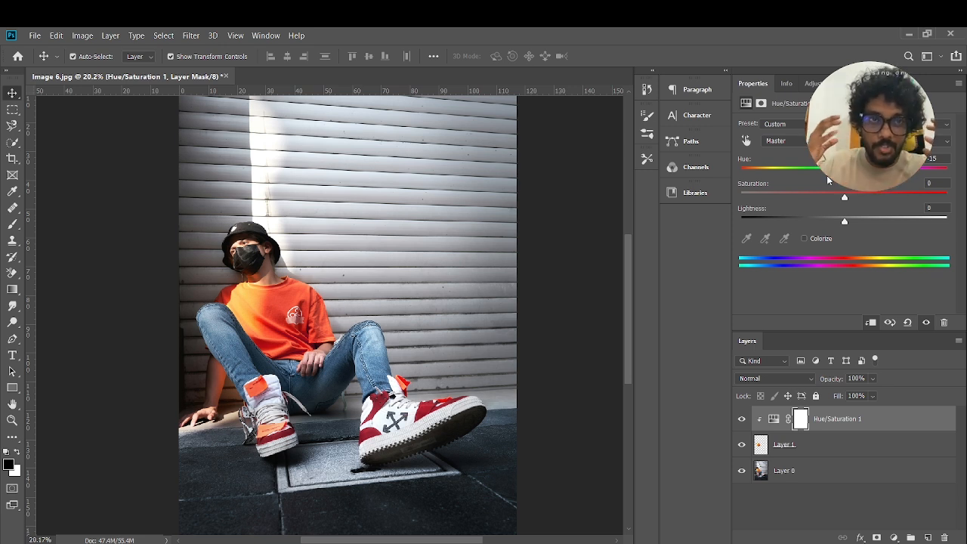
Step: Add a Black & White adjustment directly above Layer 0, lowering the reds and setting yellows to 32 and greens to 16
{"action": "left_click", "coordinate": [812, 473]}
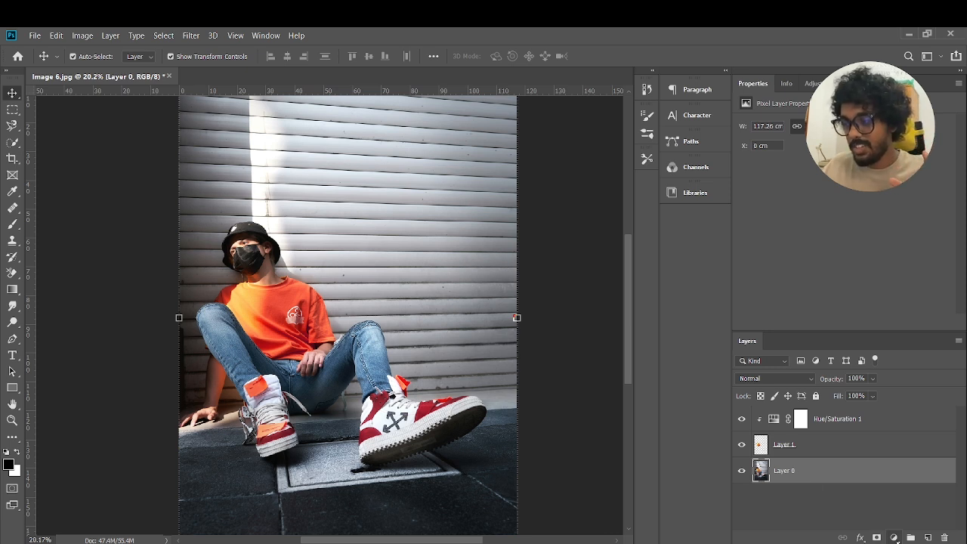
{"action": "left_click", "coordinate": [902, 446]}
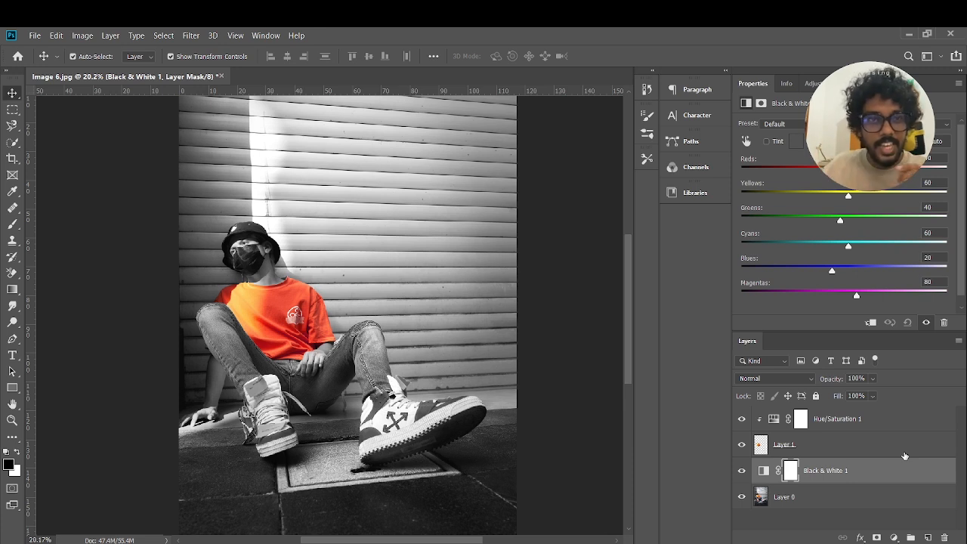
{"action": "left_click_drag", "start_coordinate": [840, 171], "coordinate": [835, 222]}
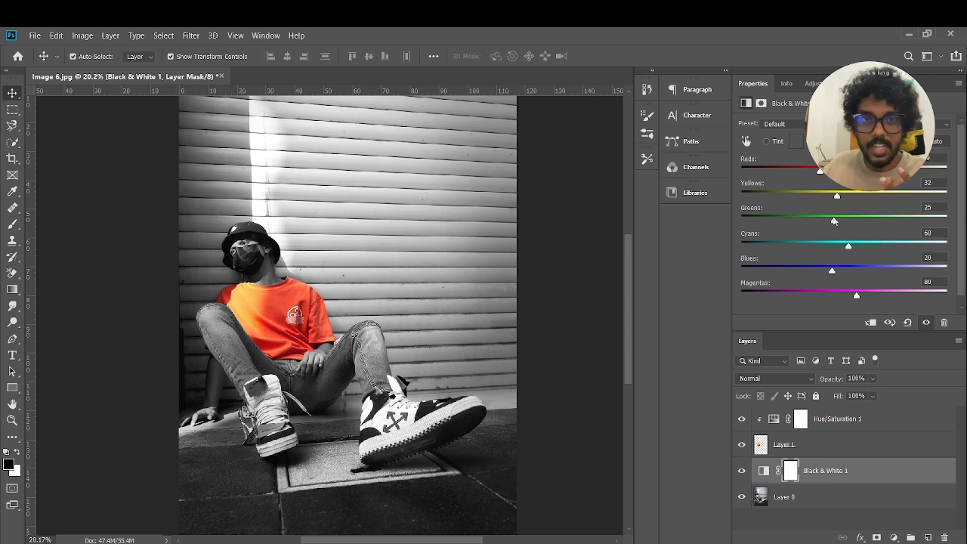
{"action": "left_click_drag", "start_coordinate": [833, 219], "coordinate": [830, 220]}
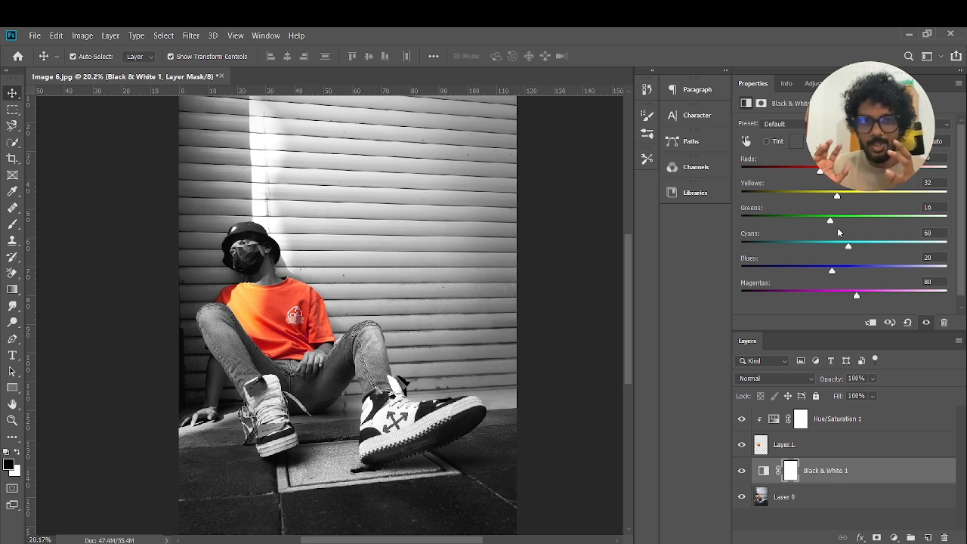
Step: Create a text box on the shutter wall containing "You alone are enough. You have nothing to prove to anybody." and enlarge it to fit
{"action": "left_click", "coordinate": [11, 357]}
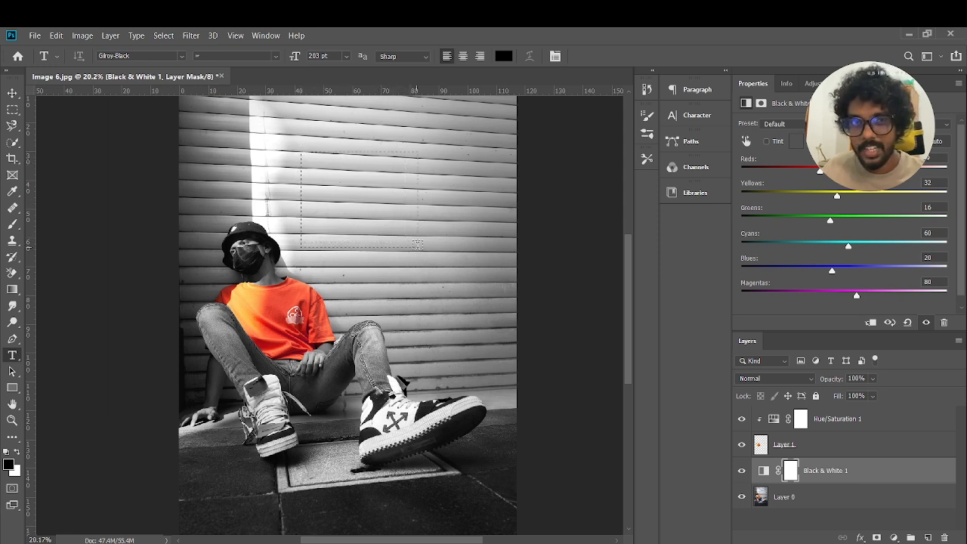
{"action": "left_click_drag", "start_coordinate": [415, 241], "coordinate": [300, 151]}
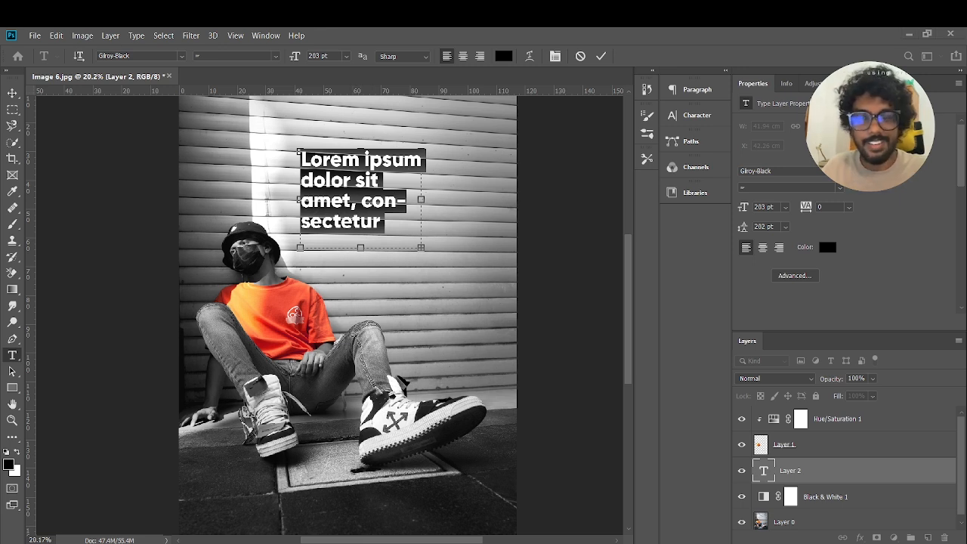
{"action": "type", "text": "You alone are enough. You have nothing to"}
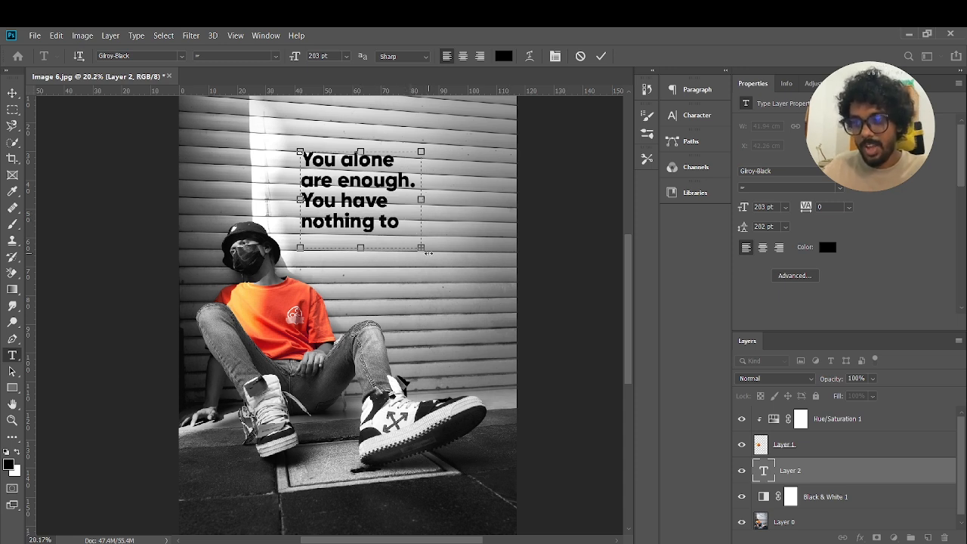
{"action": "left_click_drag", "start_coordinate": [427, 253], "coordinate": [438, 275]}
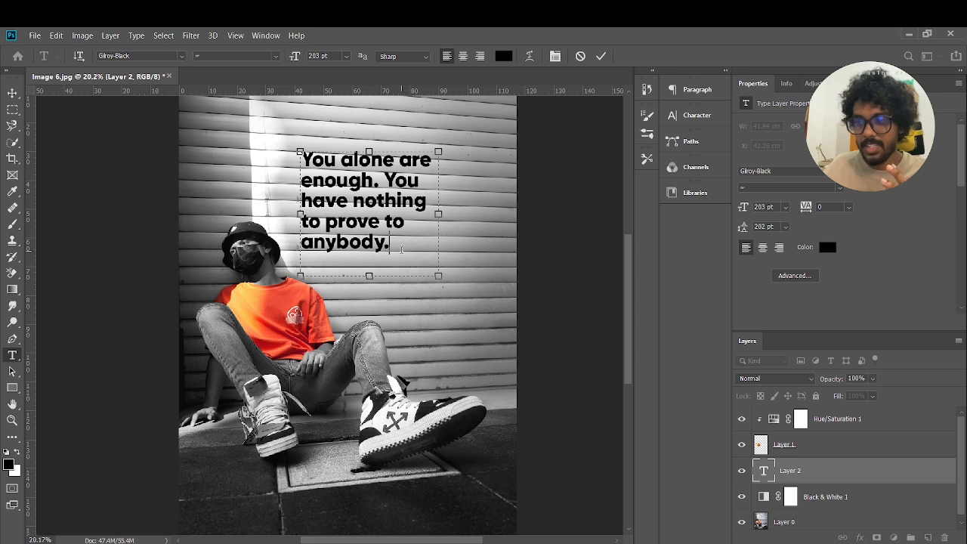
Step: Recolor only the word "enough." in the quote with the orange-red sampled from the T-shirt
{"action": "left_click_drag", "start_coordinate": [377, 246], "coordinate": [295, 162]}
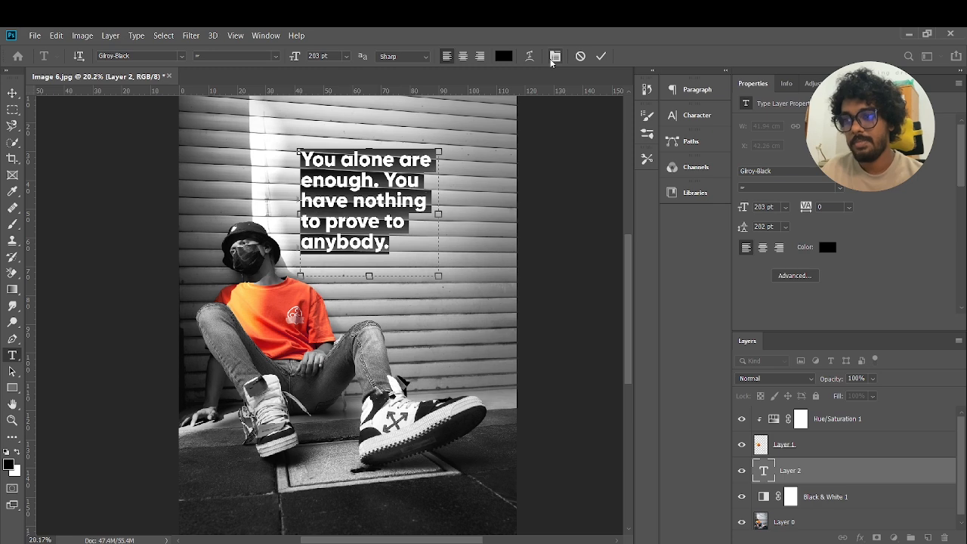
{"action": "left_click", "coordinate": [550, 60]}
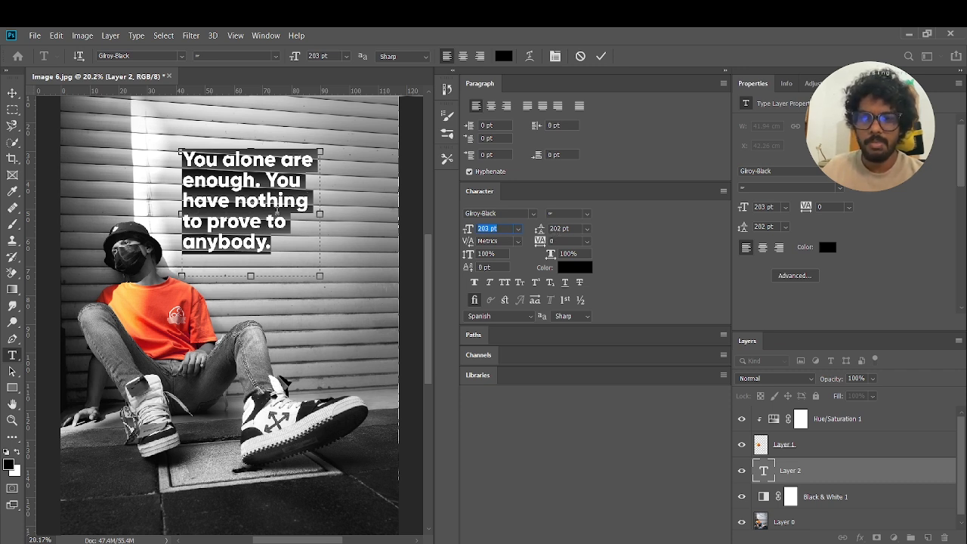
{"action": "left_click", "coordinate": [280, 246]}
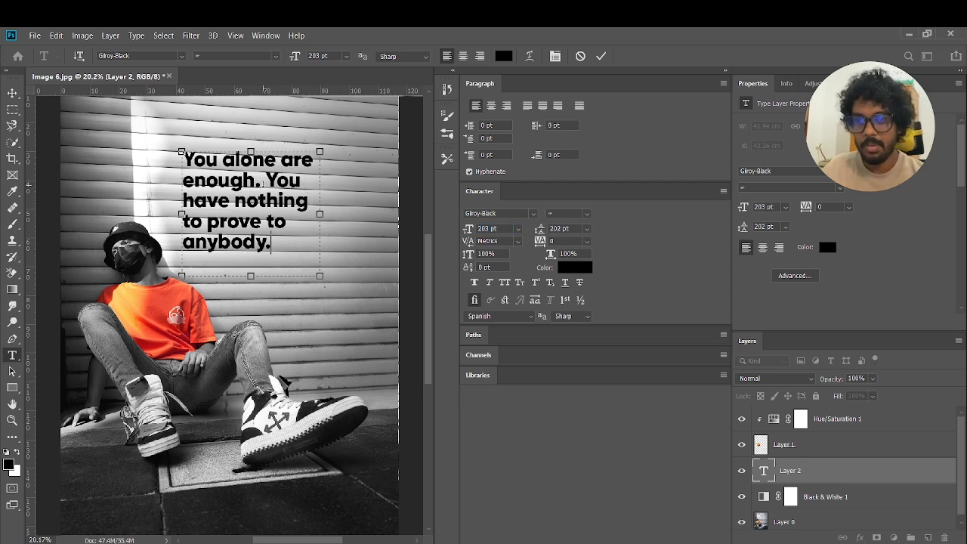
{"action": "left_click_drag", "start_coordinate": [262, 181], "coordinate": [182, 182]}
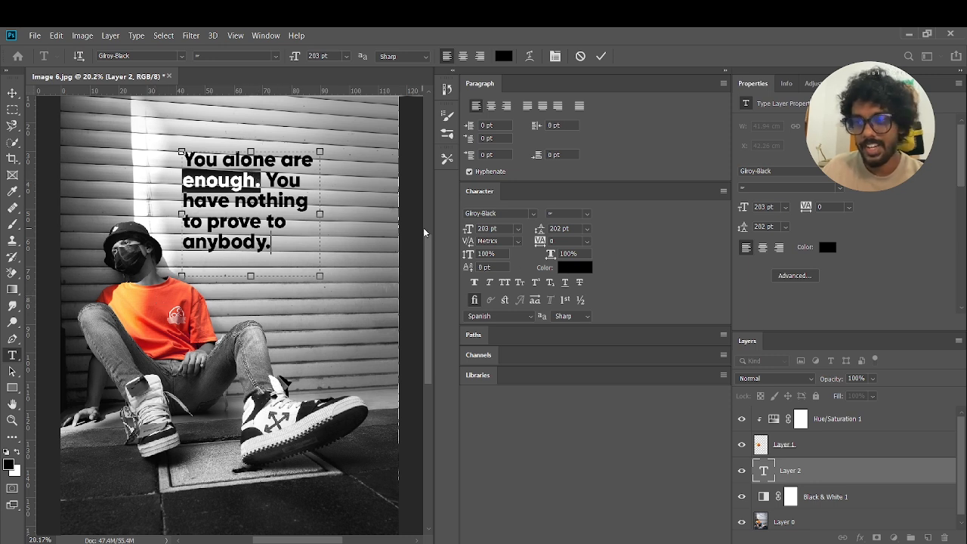
{"action": "left_click", "coordinate": [581, 270]}
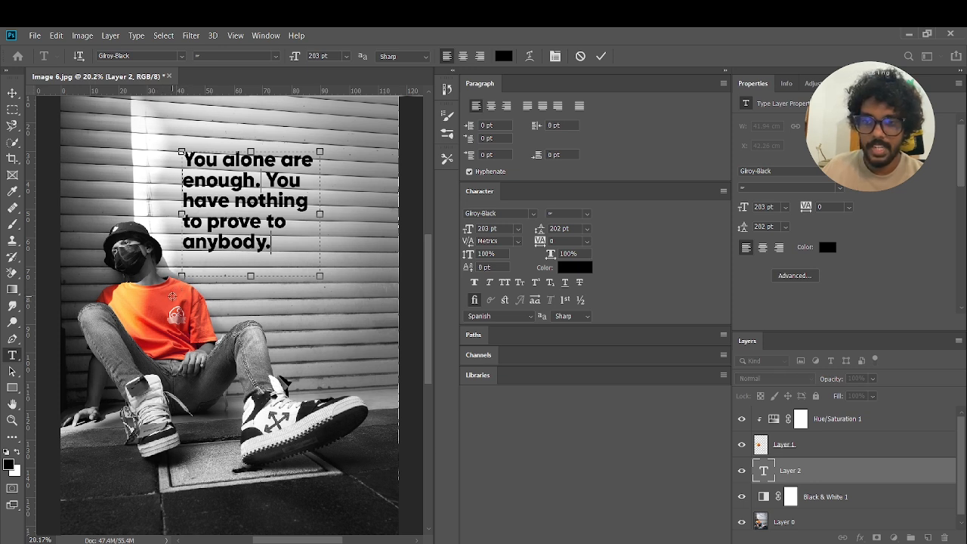
{"action": "left_click", "coordinate": [178, 295]}
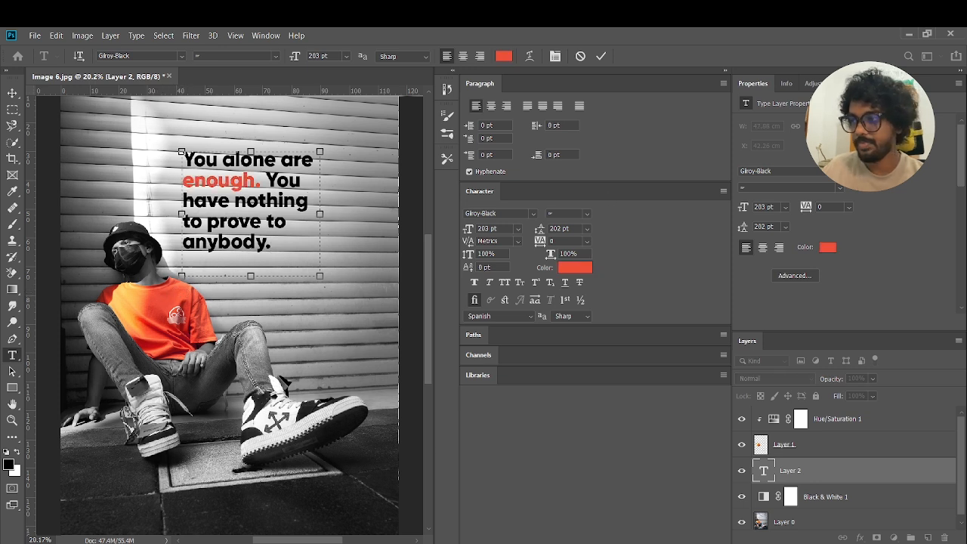
{"action": "key", "text": "Return"}
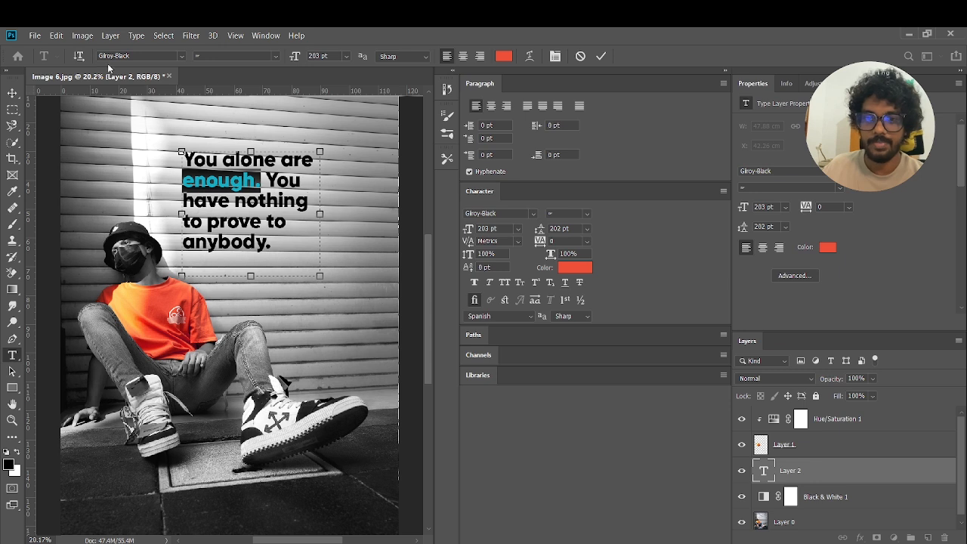
Step: Move the quote down and slightly left so it sits beside the man's head, and collapse the expanded character settings
{"action": "left_click", "coordinate": [12, 94]}
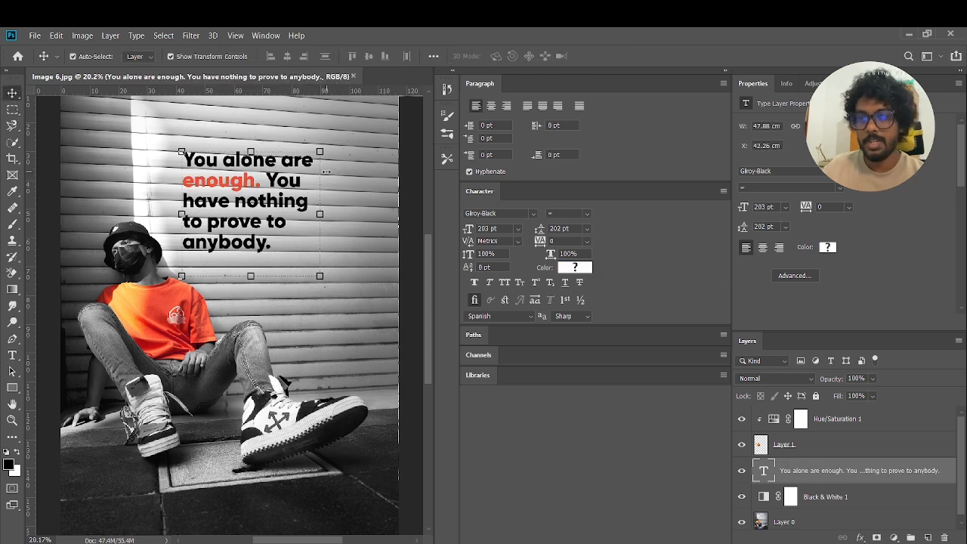
{"action": "left_click_drag", "start_coordinate": [301, 182], "coordinate": [285, 221]}
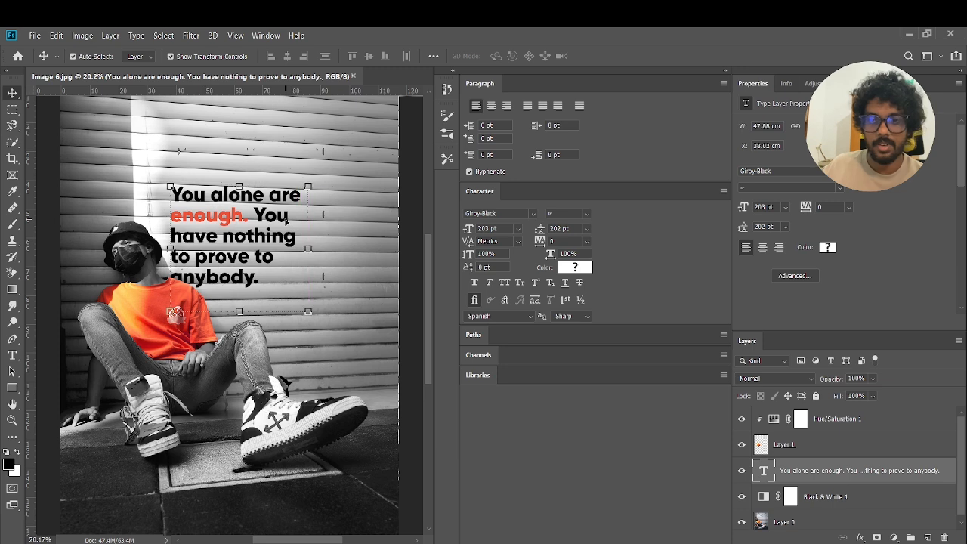
{"action": "left_click", "coordinate": [725, 71]}
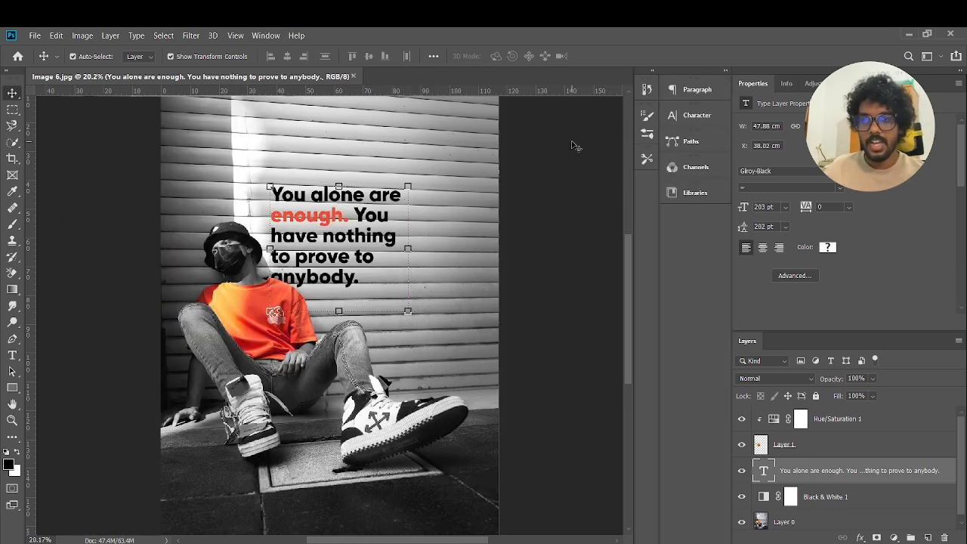
Step: Refine the Black & White adjustment by lowering the reds further and setting yellows to 35 and blues to 13
{"action": "left_click", "coordinate": [810, 522]}
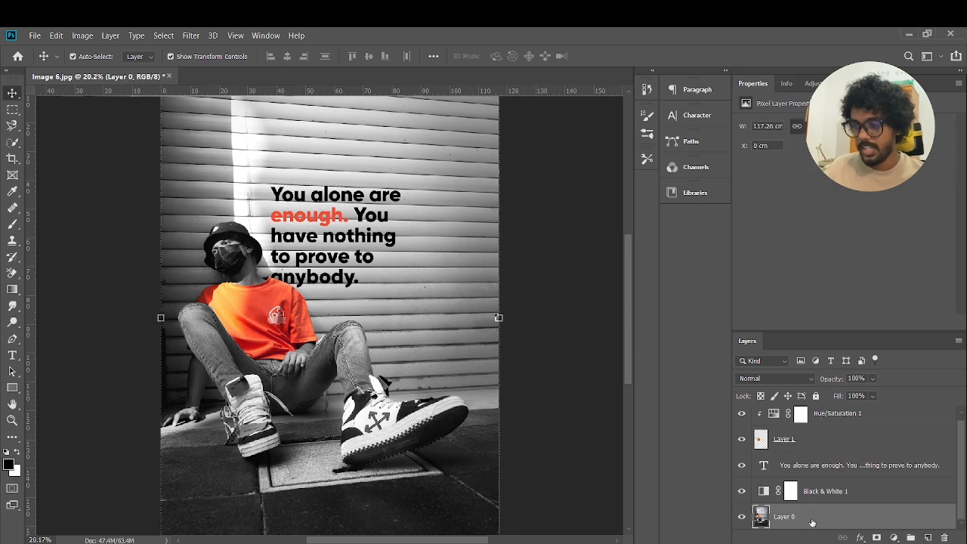
{"action": "left_click", "coordinate": [766, 492]}
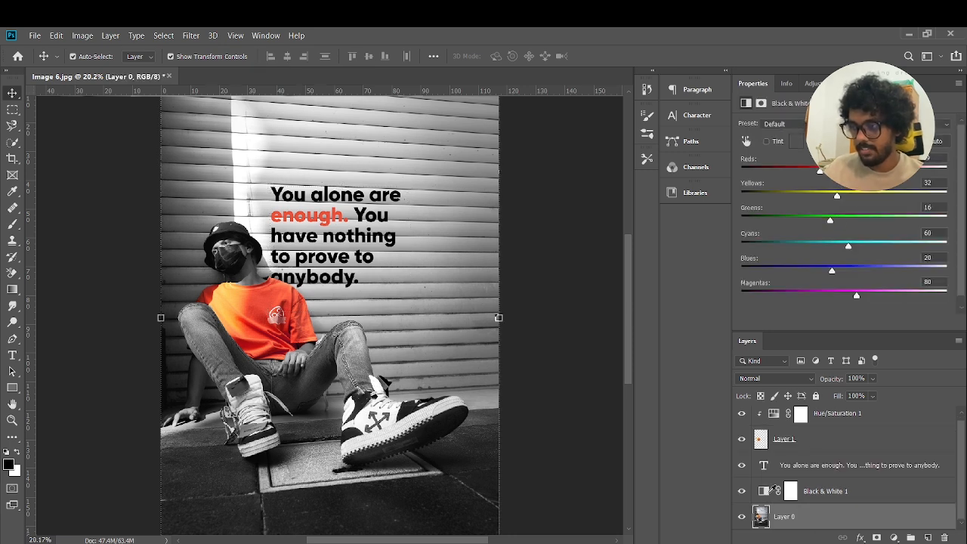
{"action": "left_click_drag", "start_coordinate": [814, 175], "coordinate": [839, 197]}
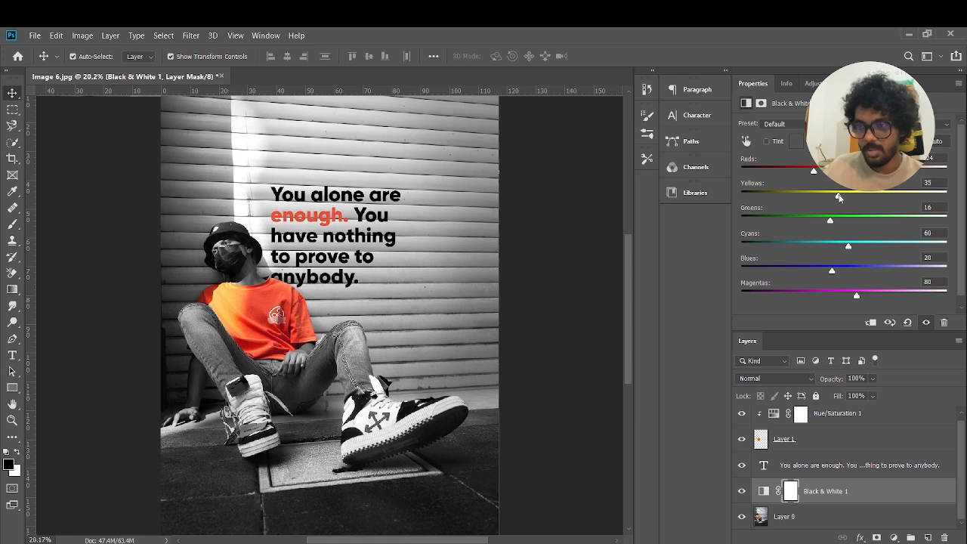
{"action": "left_click_drag", "start_coordinate": [832, 270], "coordinate": [829, 271]}
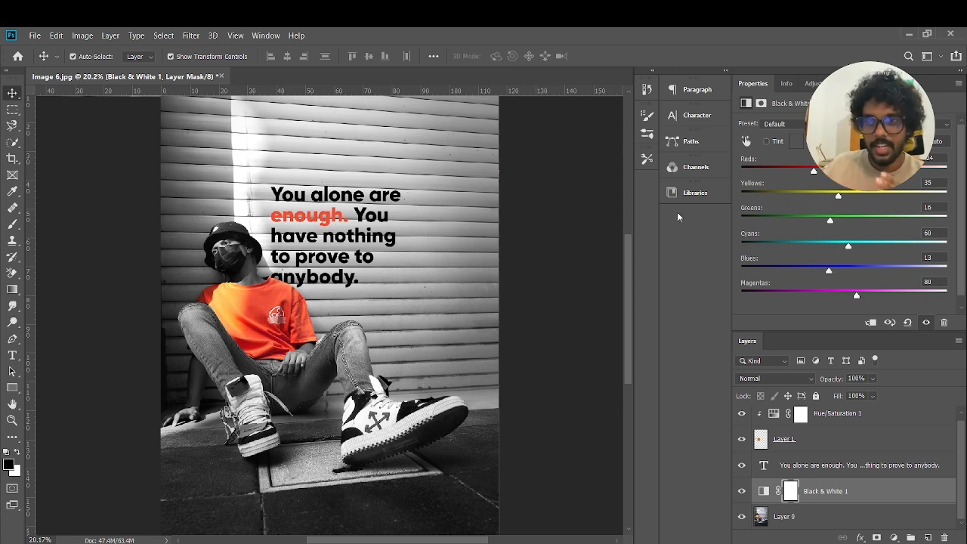
Step: Switch to the Type tool to work on the quote text
{"action": "left_click", "coordinate": [12, 356]}
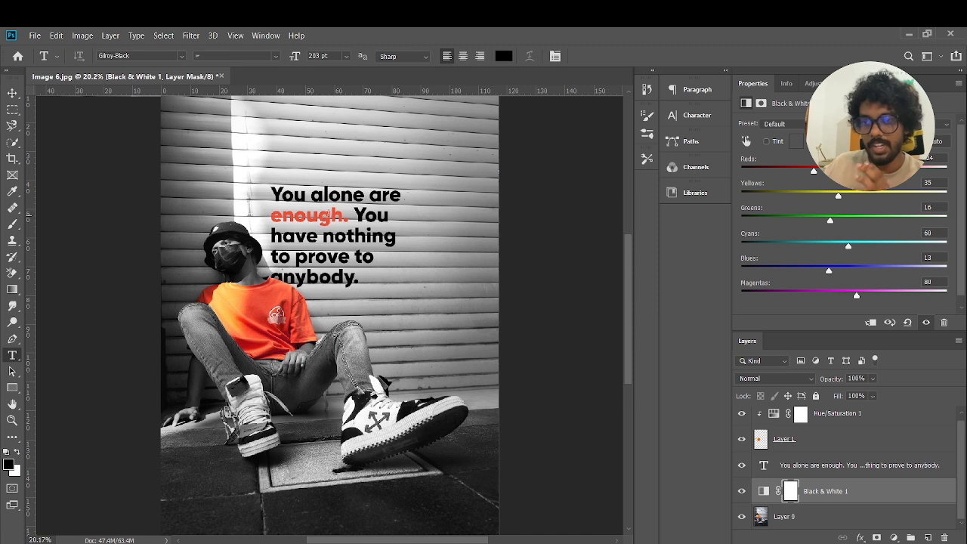